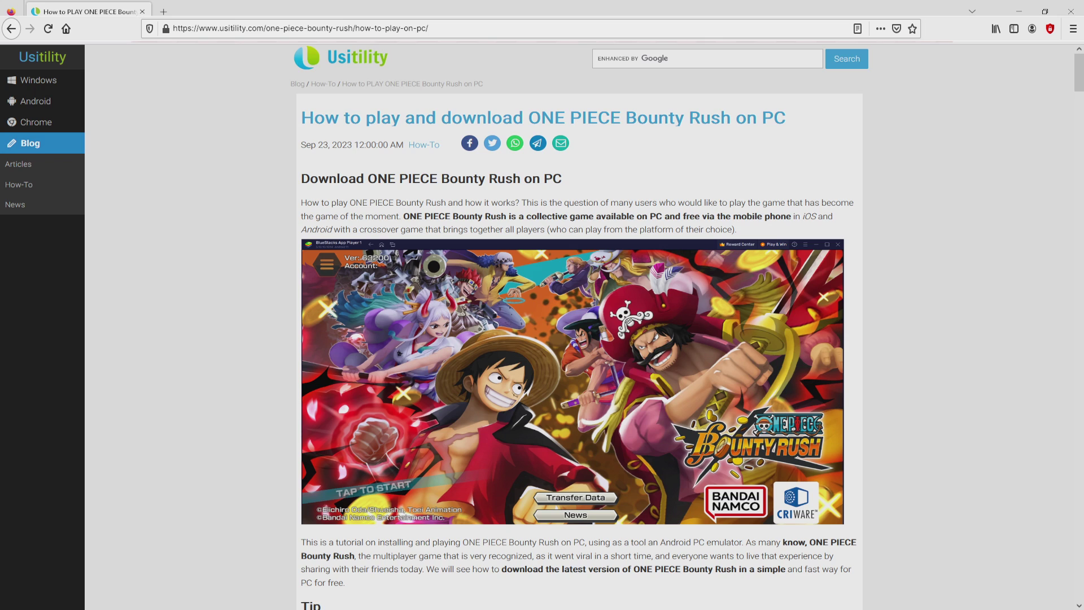
Open the PC download link for ONE PIECE Bounty Rush from the guide and look over the game's BlueStacks page
scroll(578, 338, "down", 4)
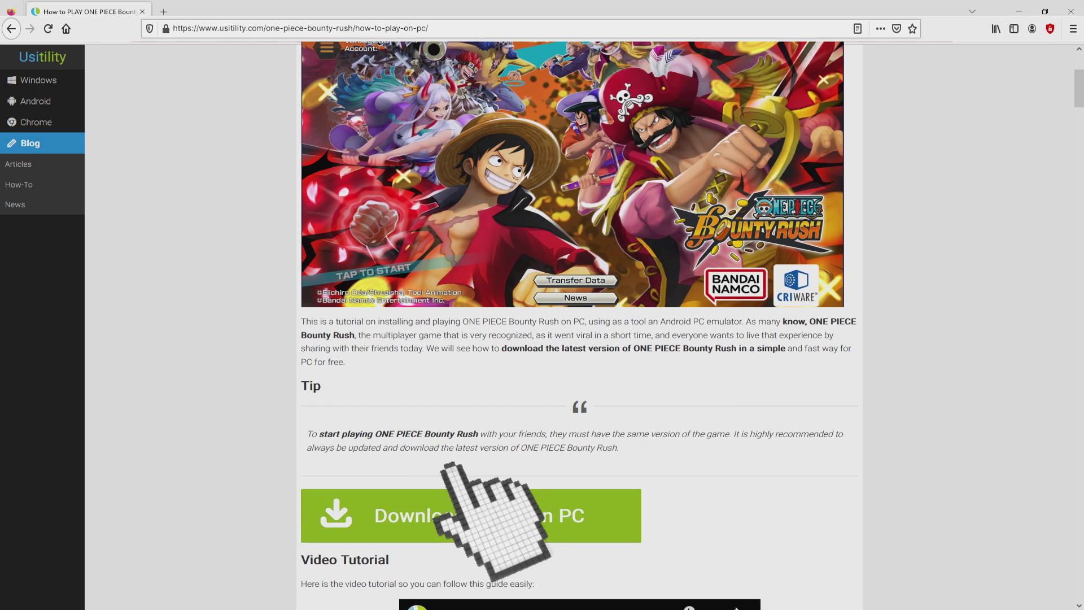
left_click(477, 500)
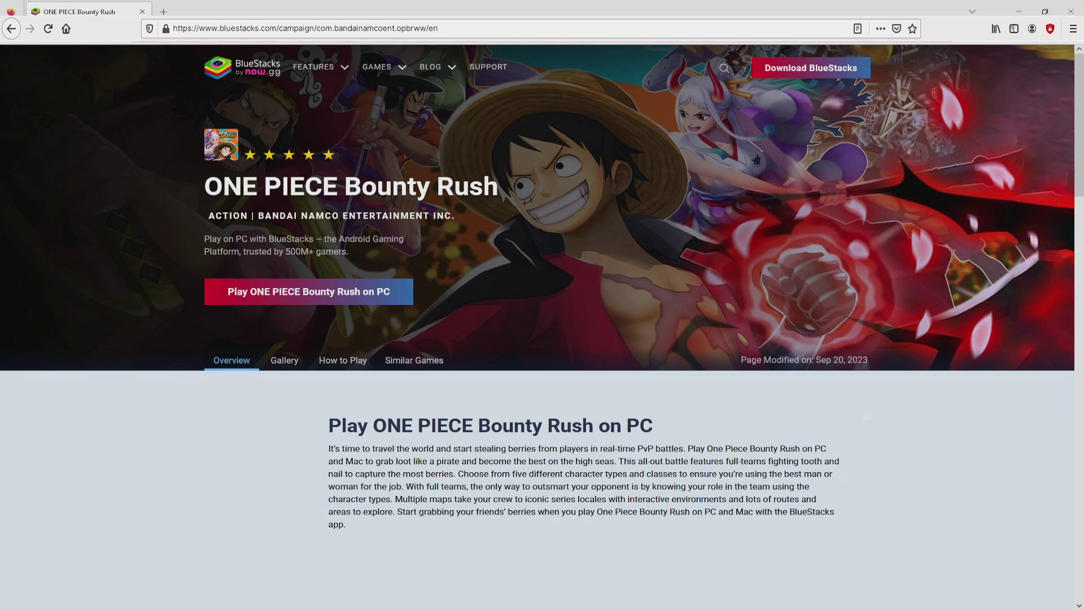
scroll(542, 339, "down", 15)
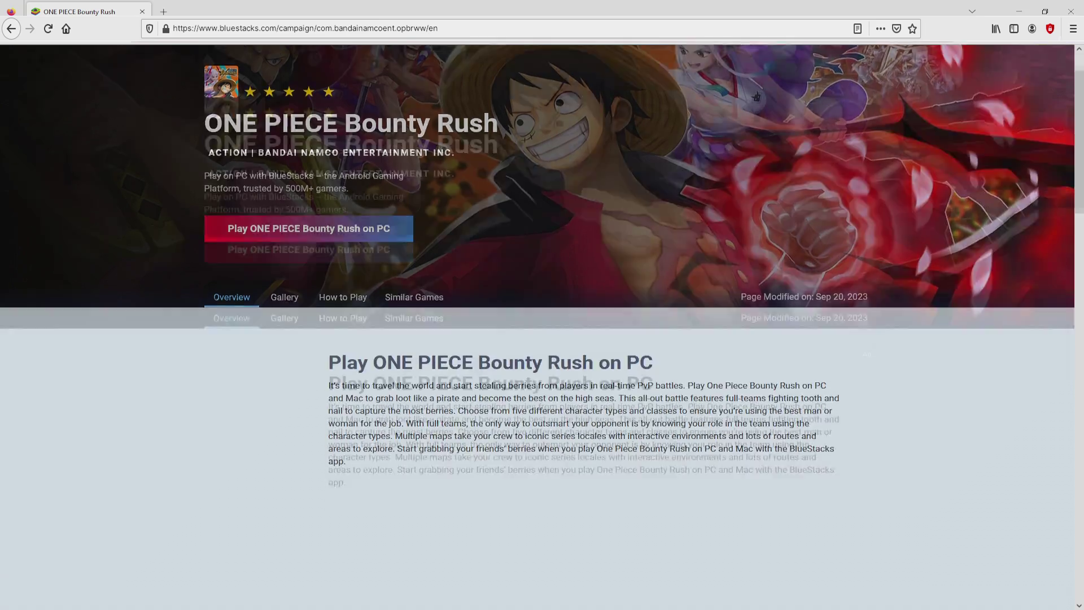
scroll(542, 339, "up", 15)
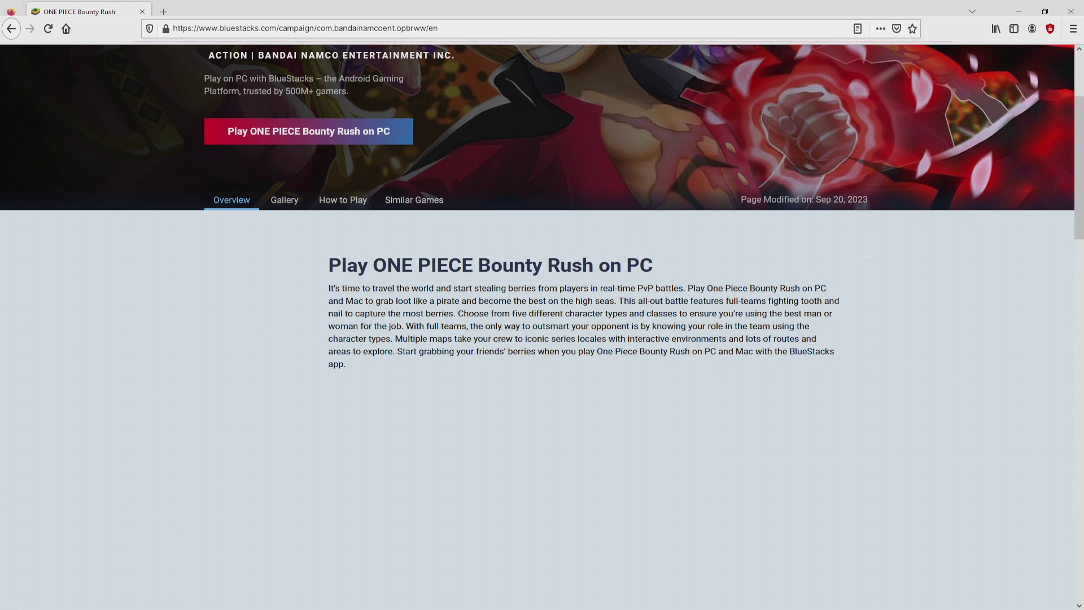
scroll(542, 282, "up", 3)
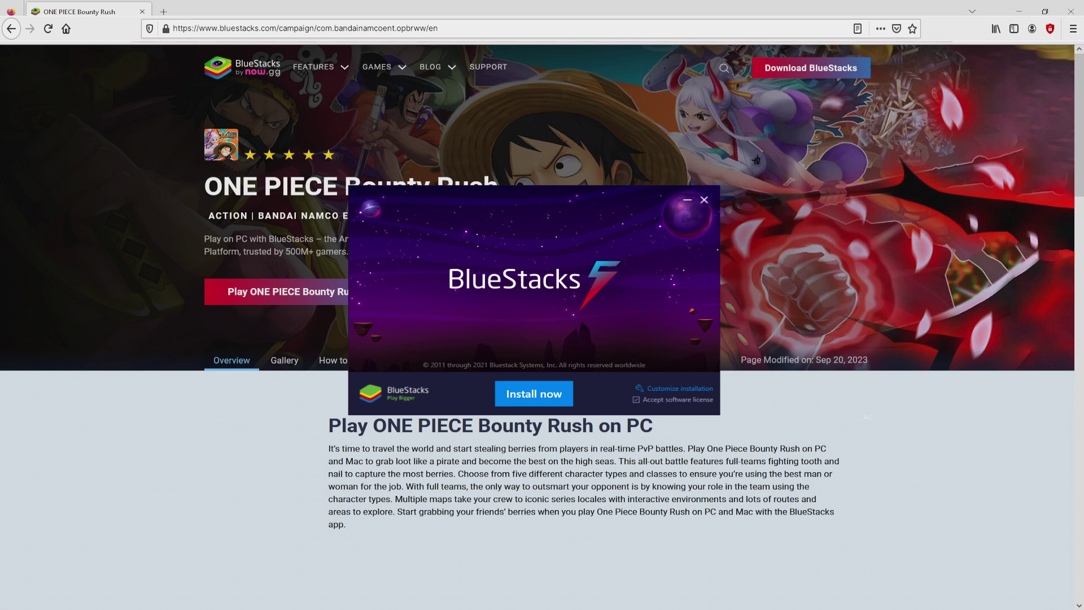
Clear the desktop behind the BlueStacks installer, review the custom data path option, and install with the default settings
key("super+d")
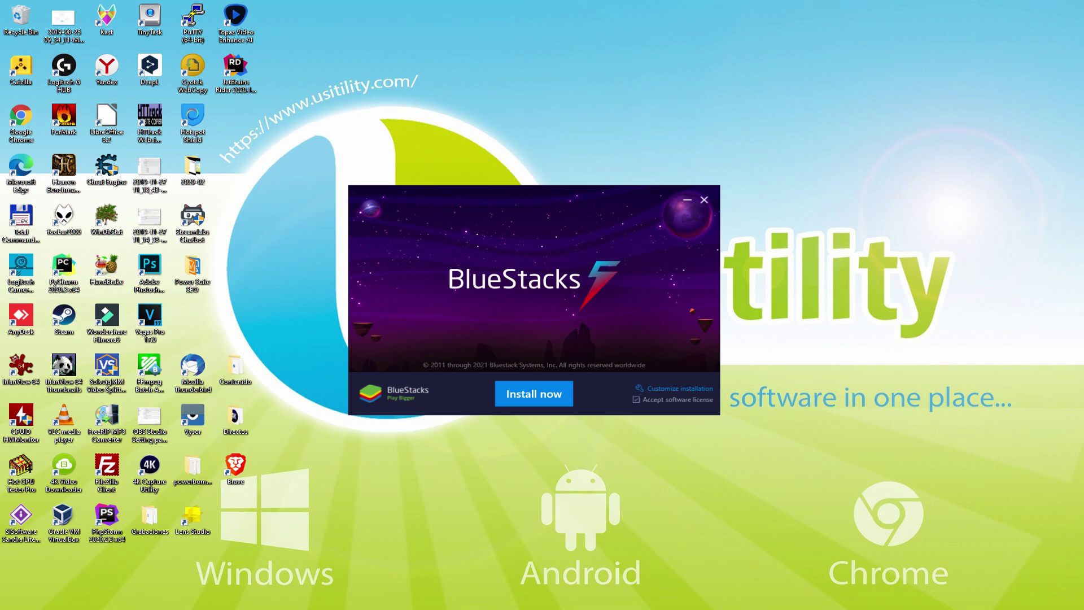
left_click(666, 388)
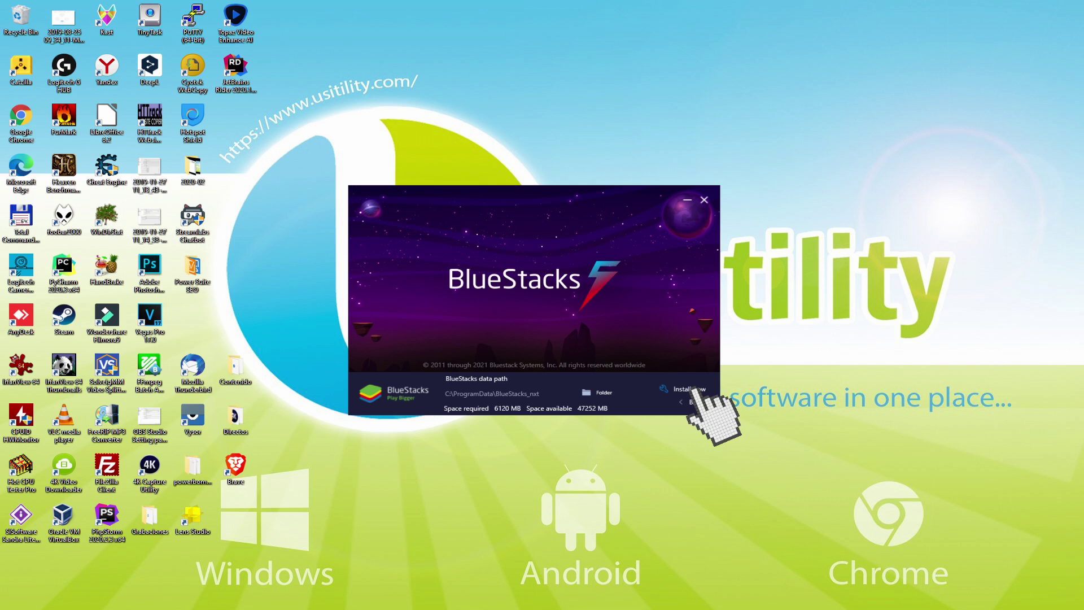
left_click(688, 401)
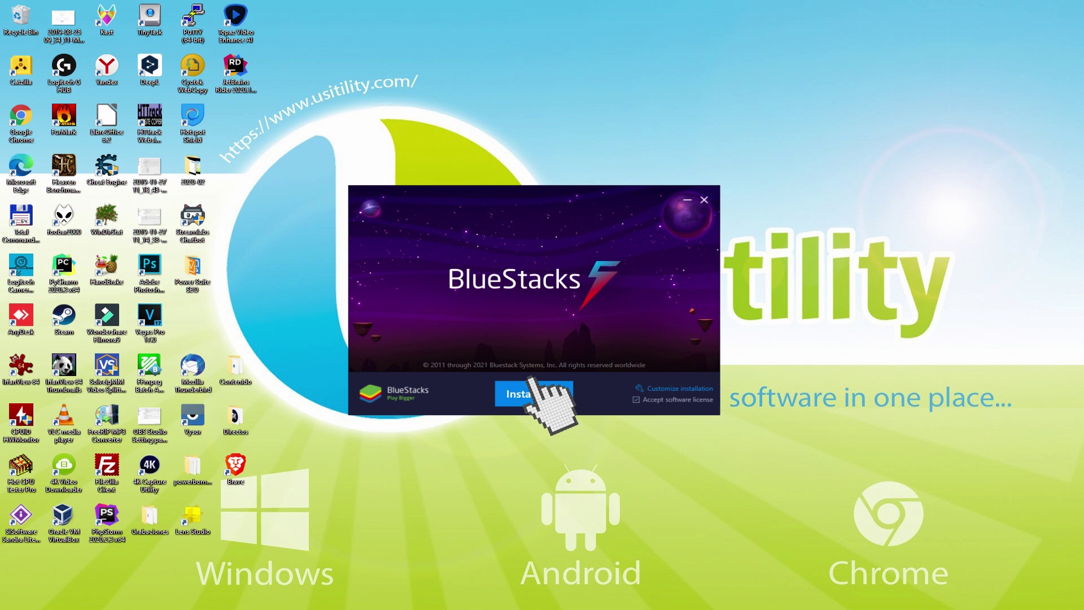
left_click(533, 394)
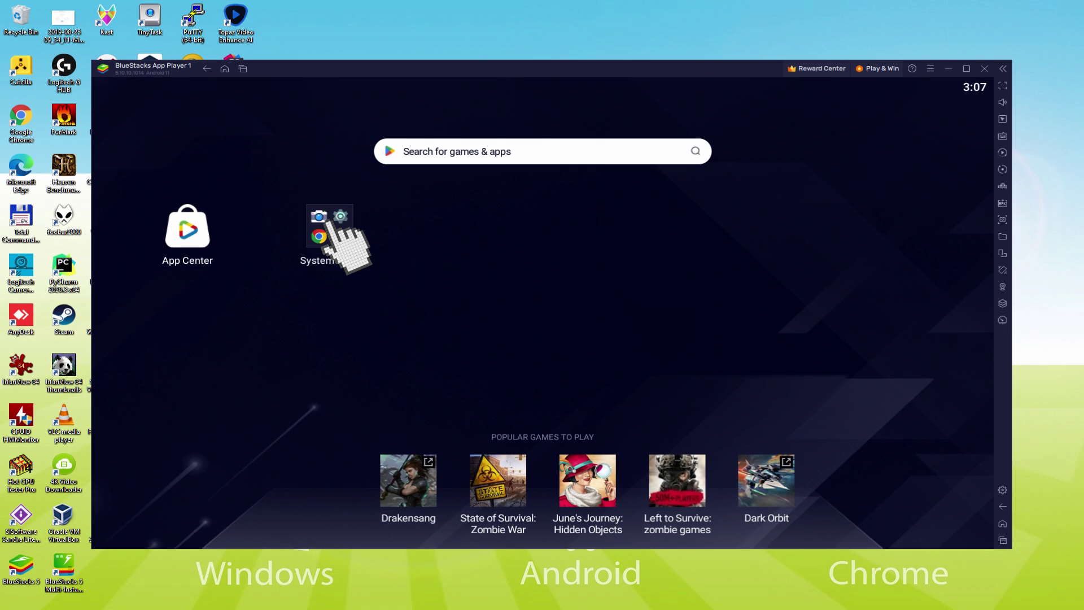
Open the Play Store from the System apps folder and accept the Google terms and services with Google Drive backup turned off
left_click(156, 237)
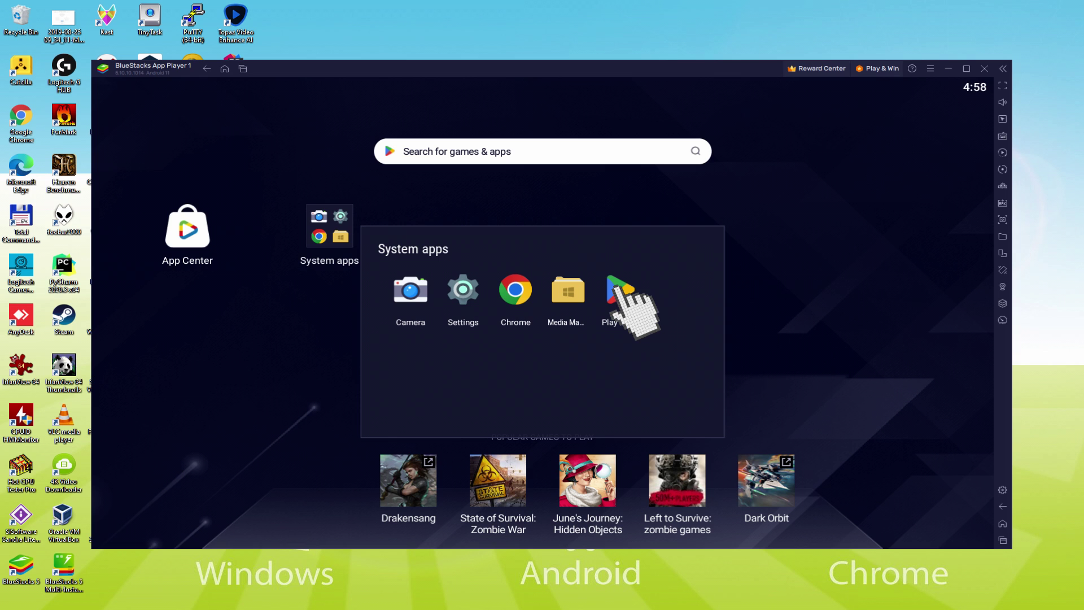
left_click(617, 287)
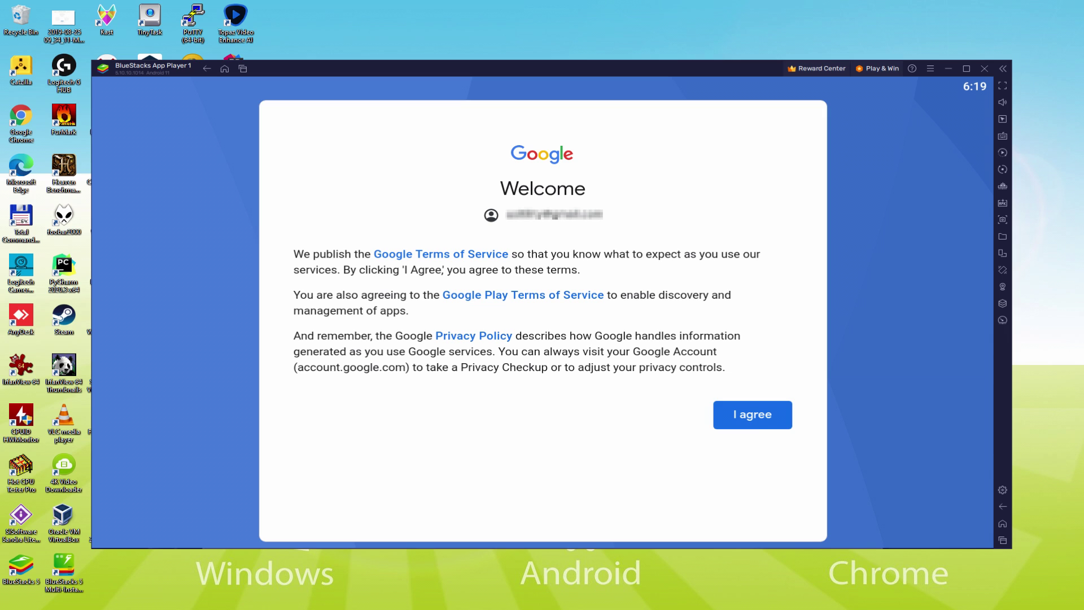
left_click(752, 416)
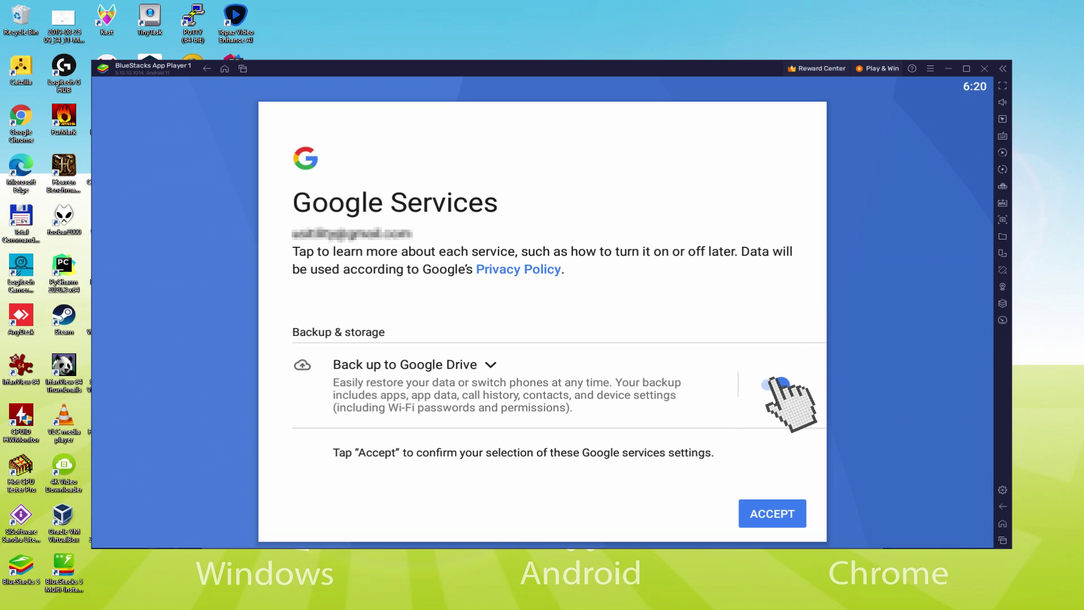
left_click(773, 384)
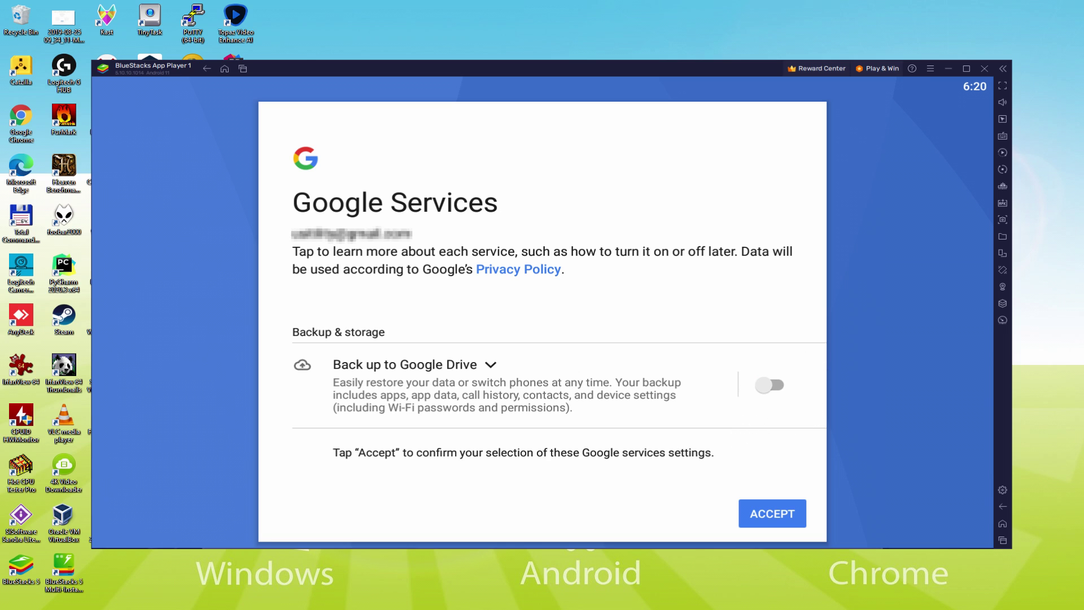
left_click(771, 511)
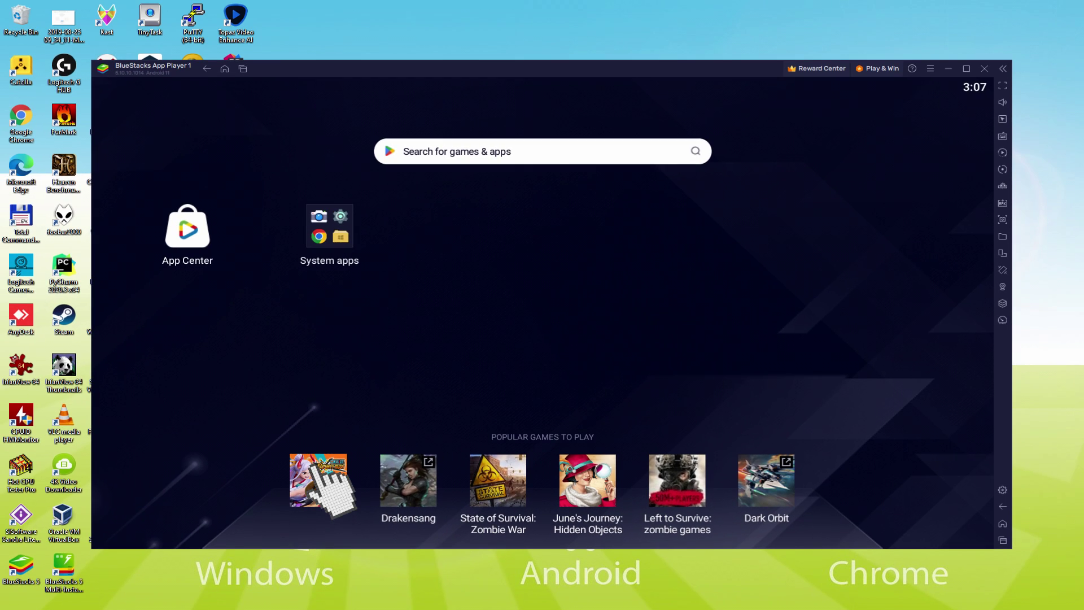
Install ONE PIECE Bounty Rush from its store page and launch it from the emulator's home screen
left_click(314, 470)
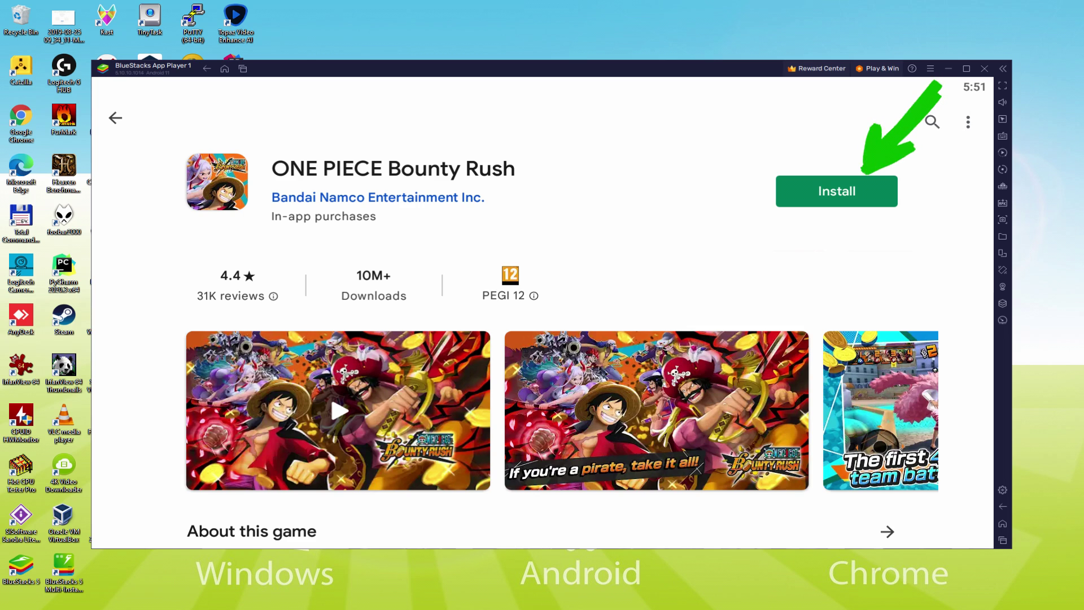
left_click(864, 187)
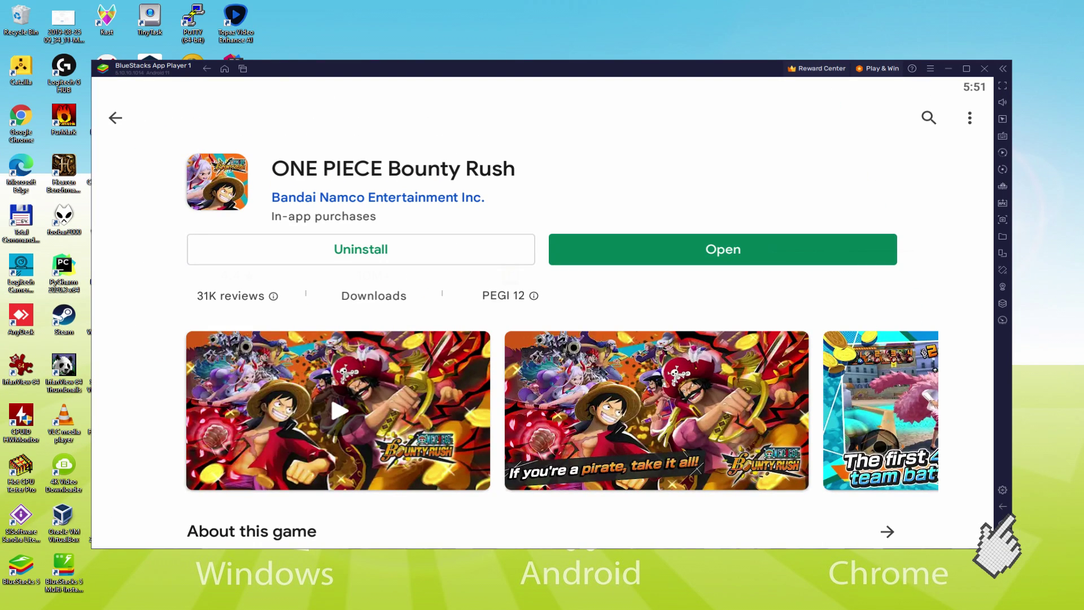
left_click(926, 418)
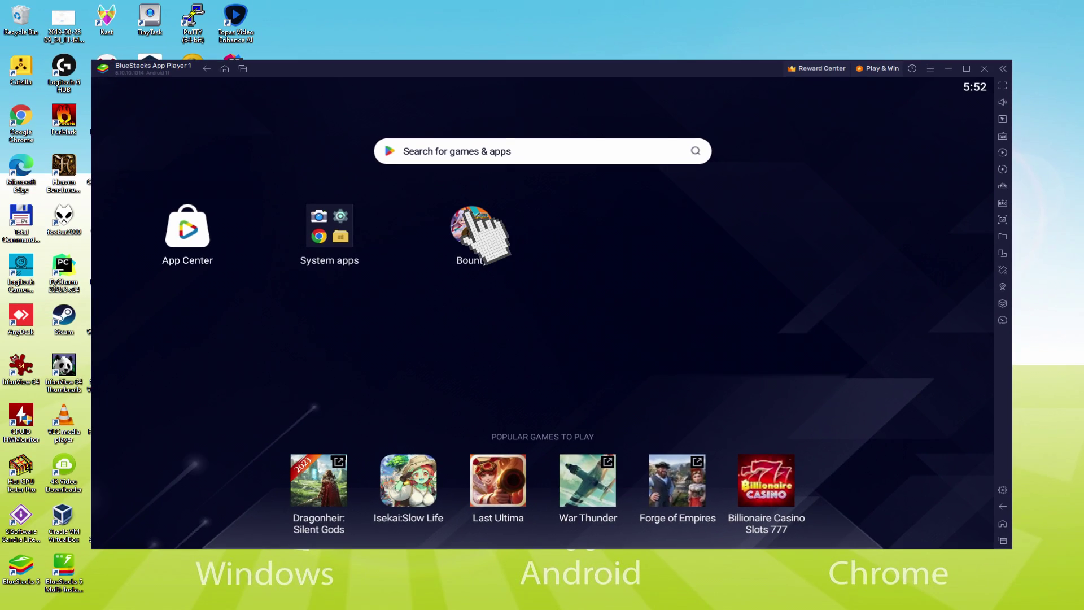
left_click(472, 214)
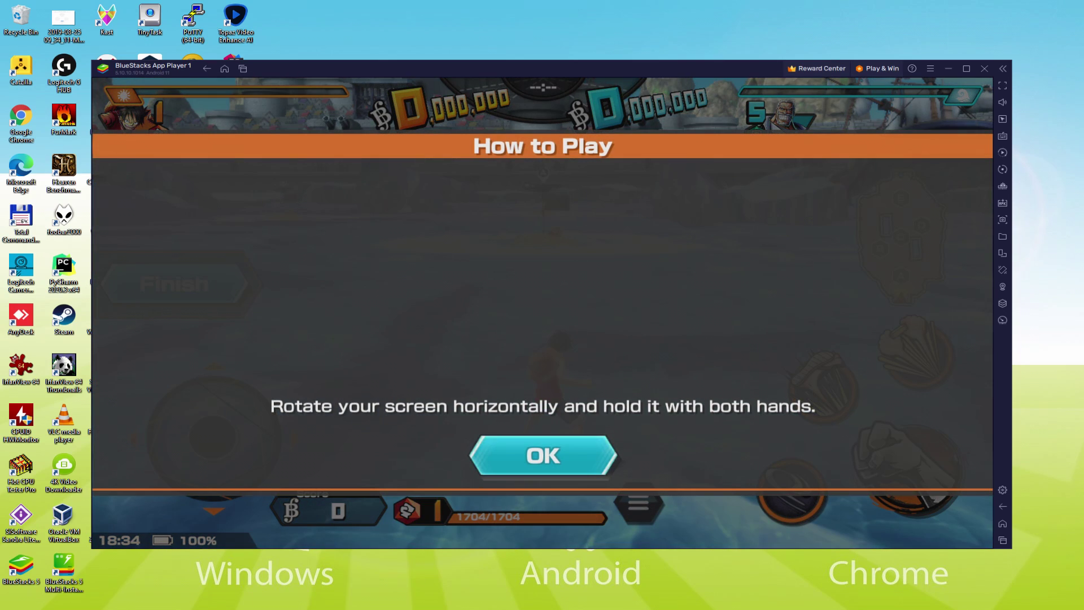
Advance past the How to Play notice and opening tutorial messages, and run to Treasure A and capture it
left_click(553, 455)
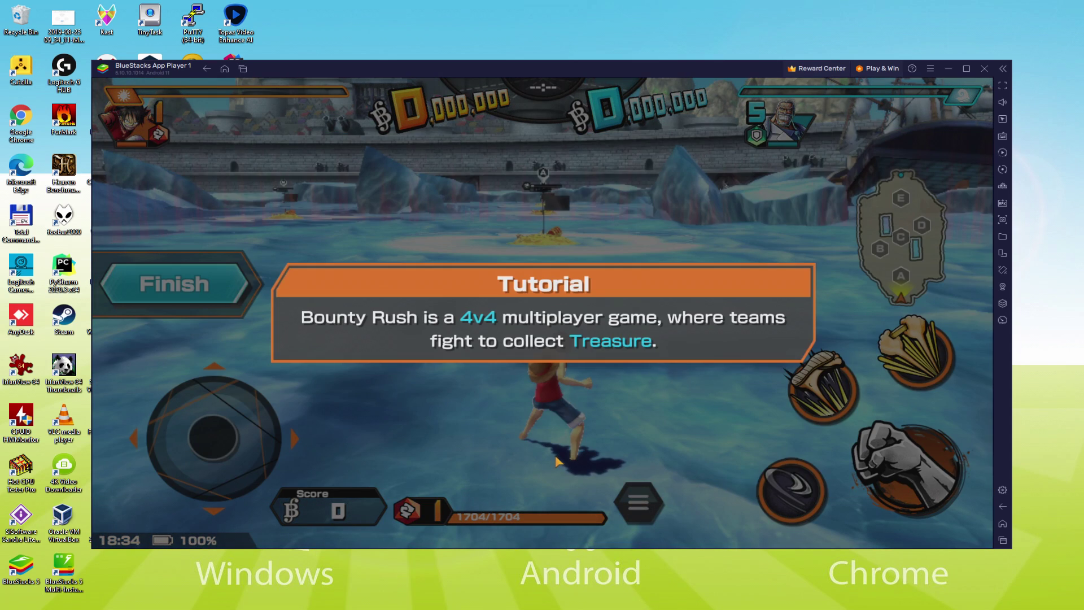
left_click(512, 402)
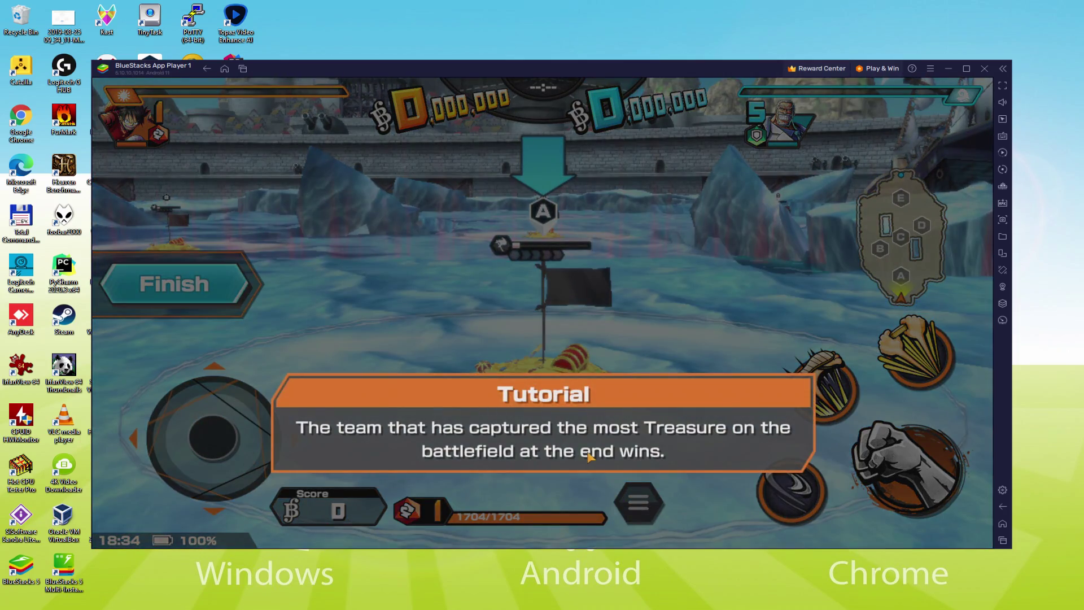
left_click(586, 455)
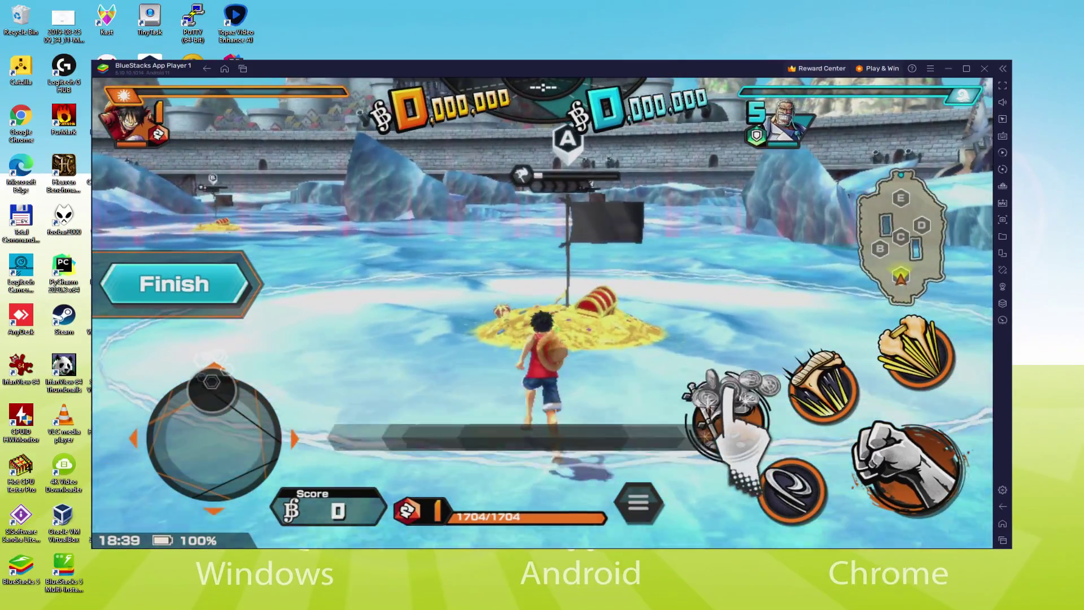
key("w")
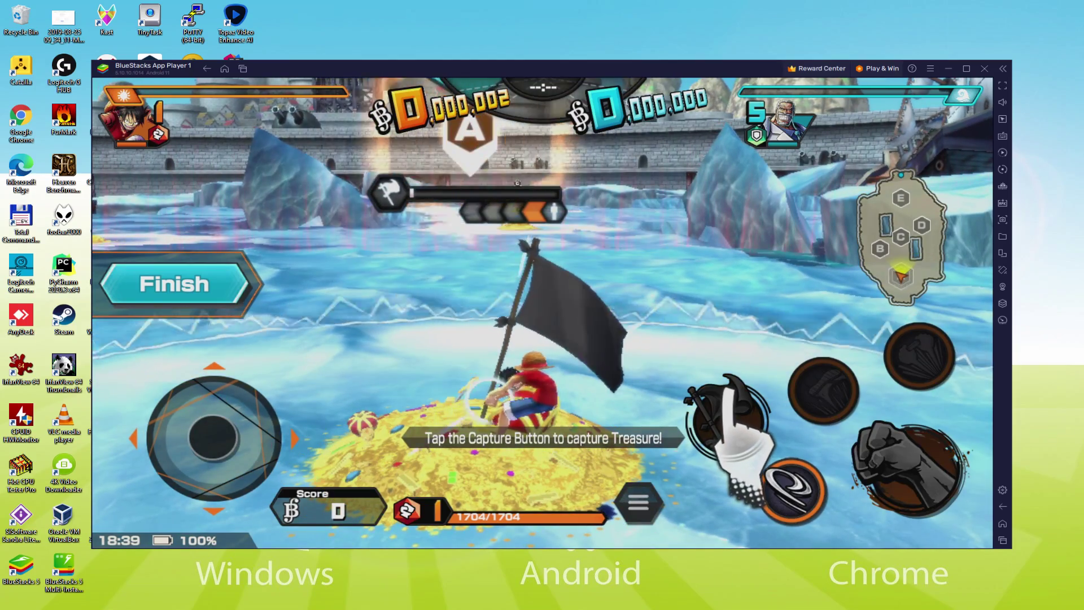
key("f")
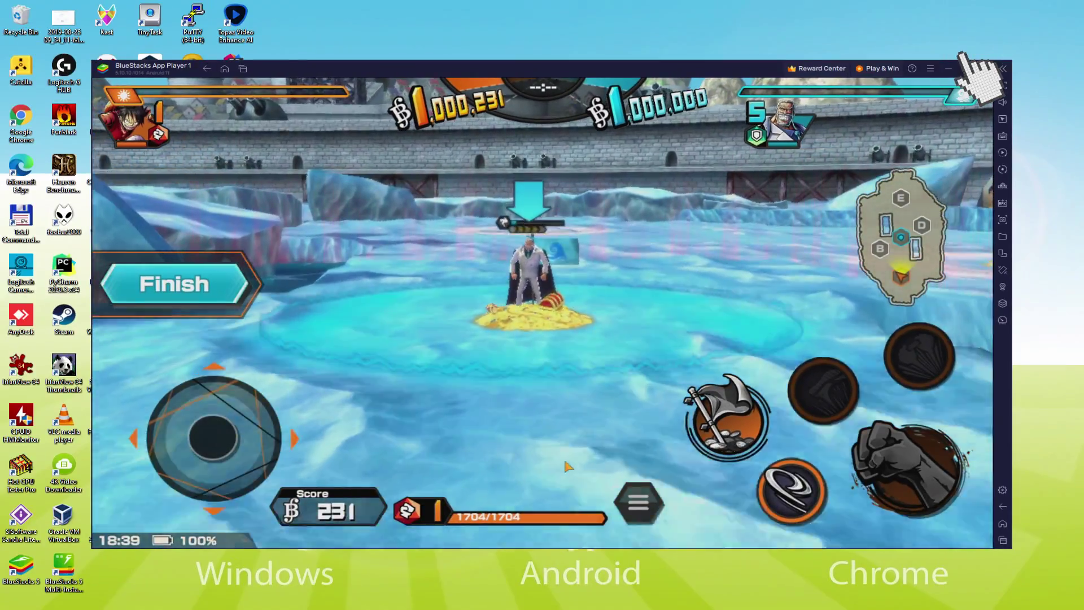
Switch the game to full screen while advancing the tutorial messages about the treasure captured by the other team
left_click(885, 118)
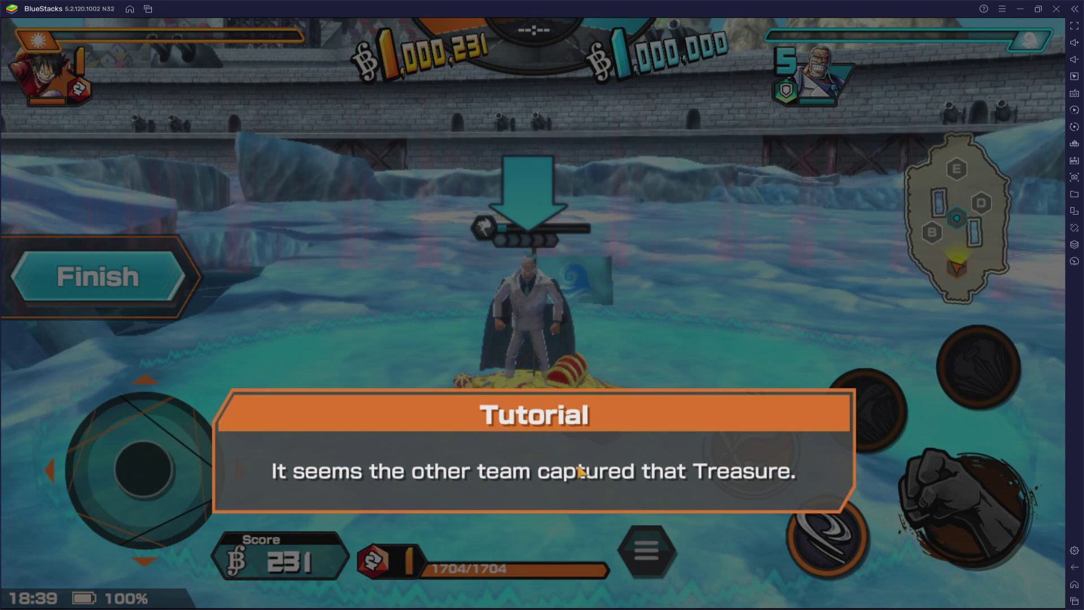
left_click(580, 471)
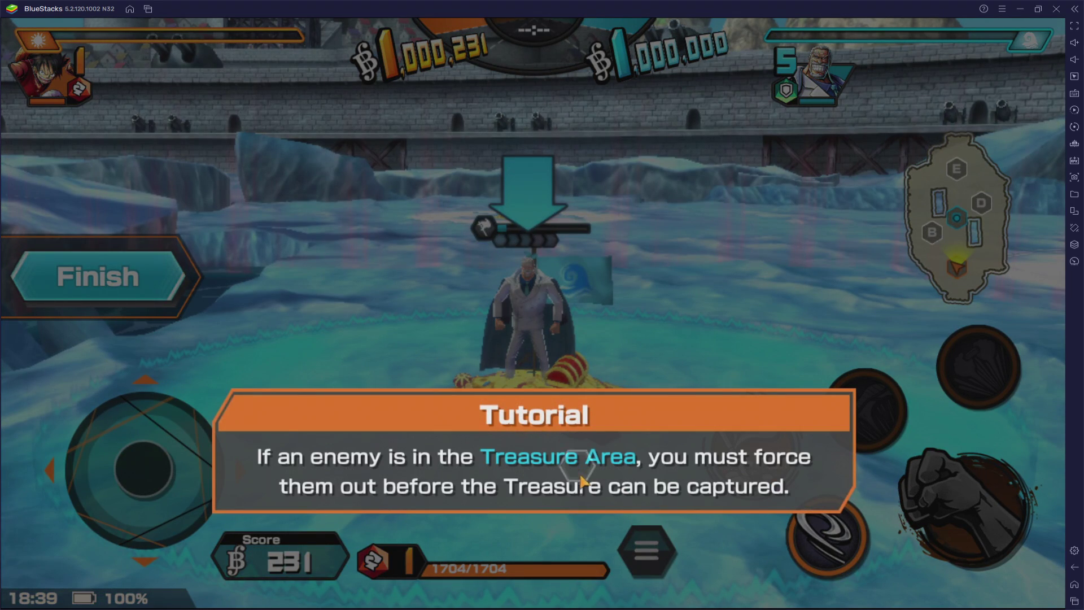
left_click(605, 500)
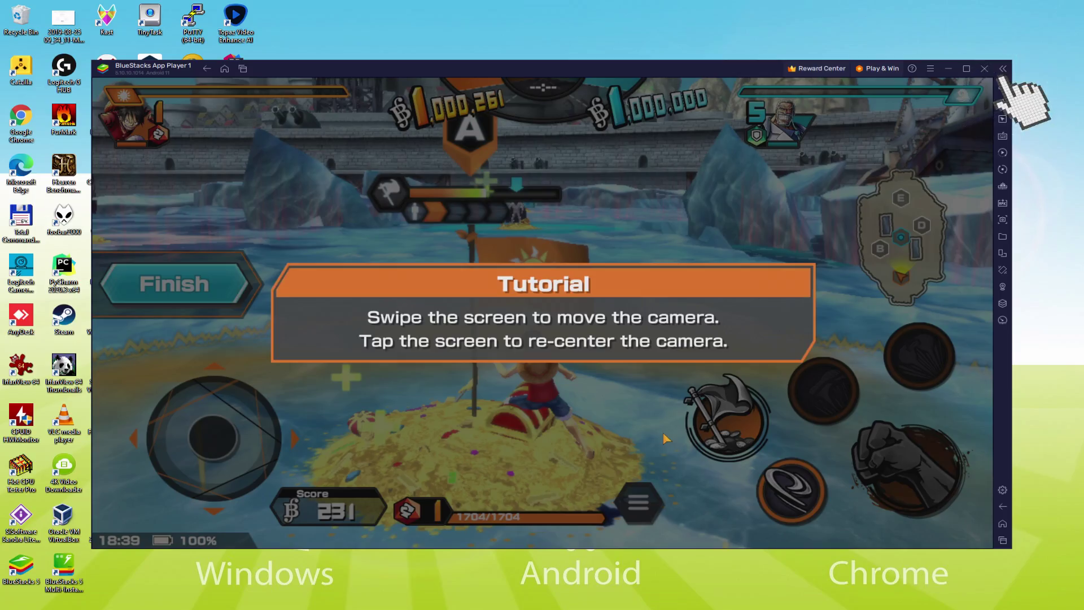
key("F11")
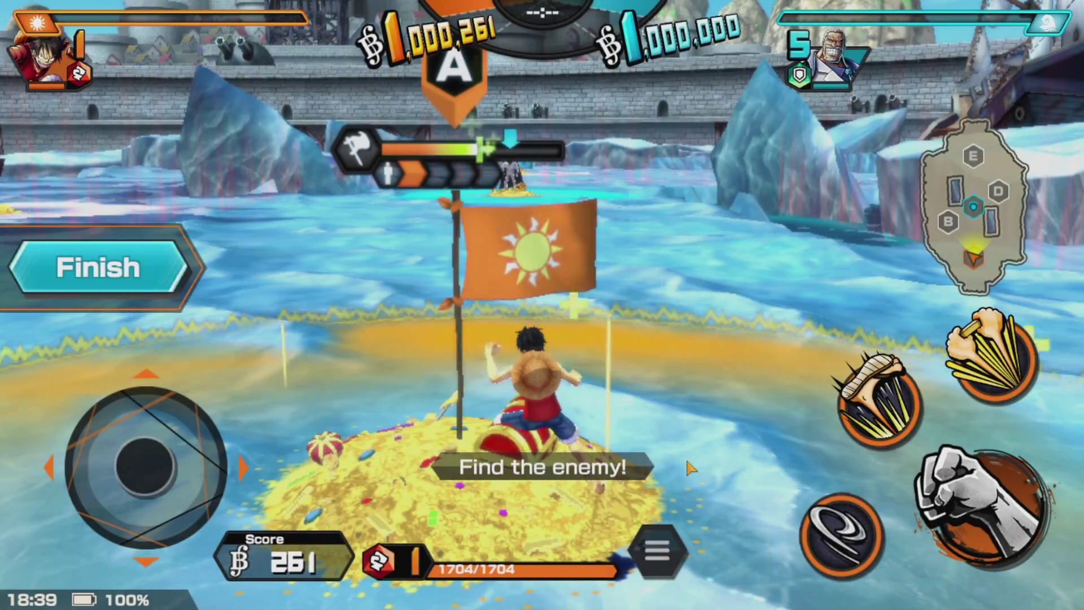
Run the character across the ice to the enemy guarding the treasure at the centre of the map
key("w")
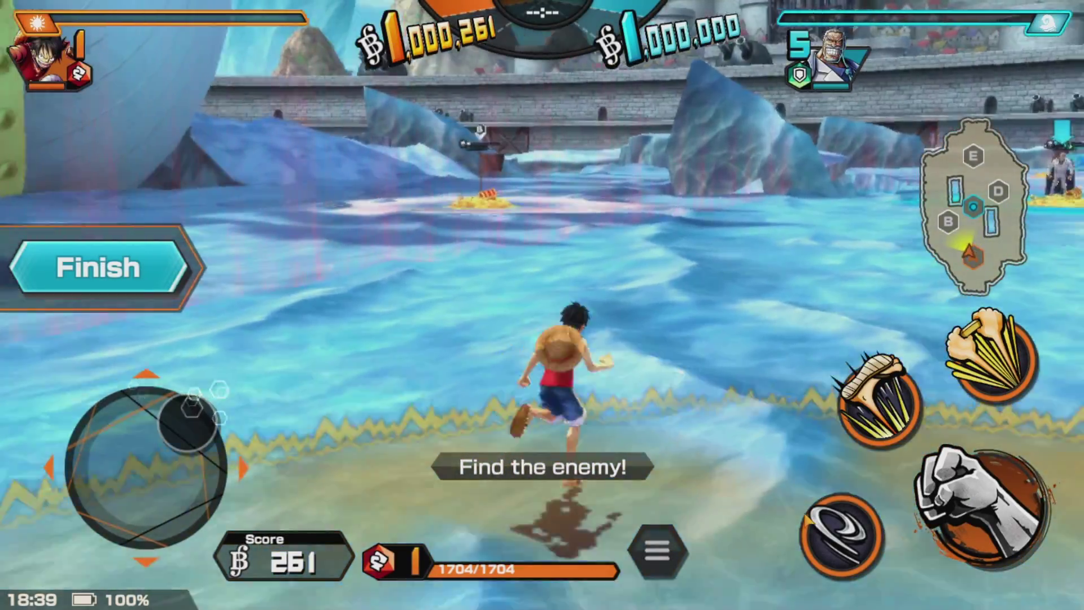
key("w")
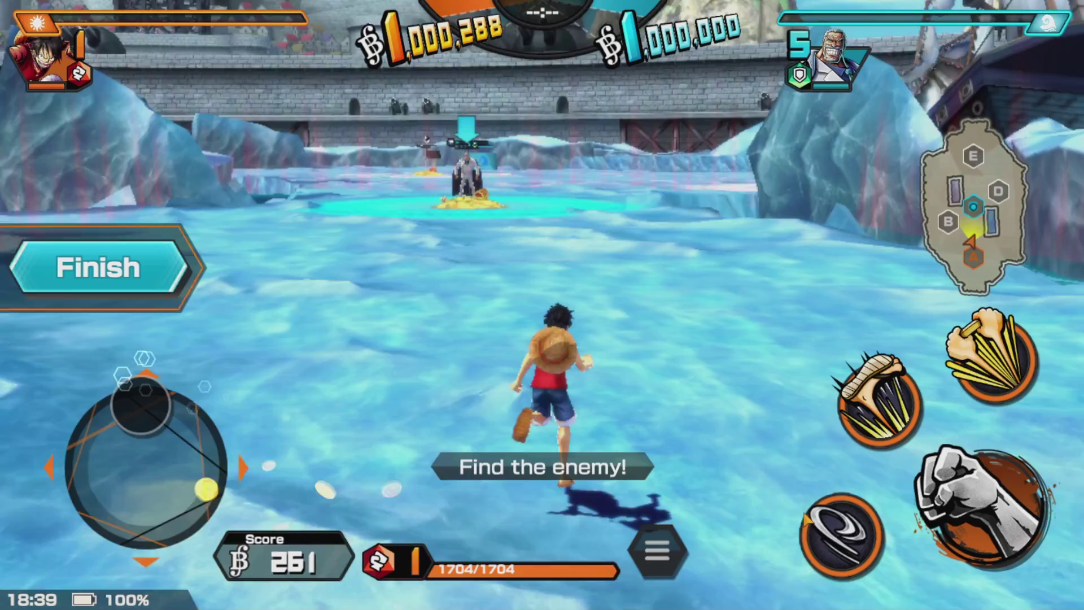
key("w")
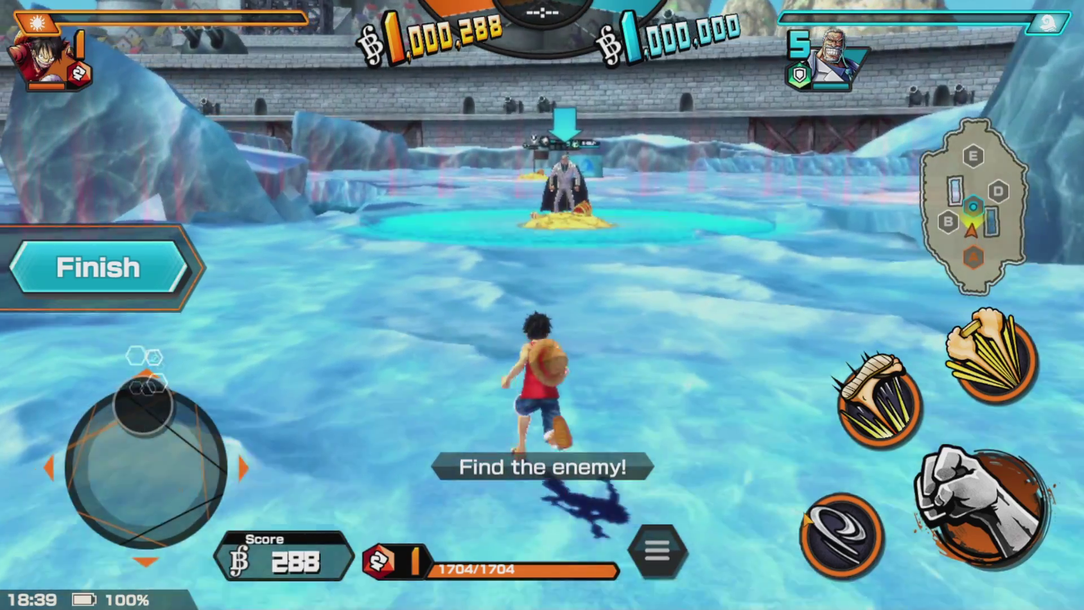
key("w")
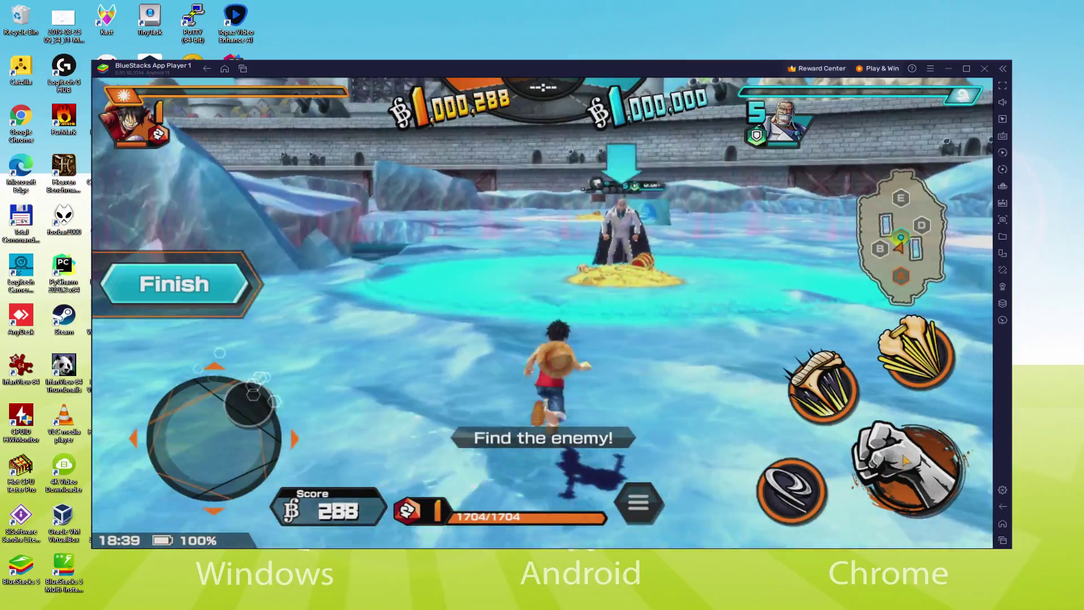
key("w")
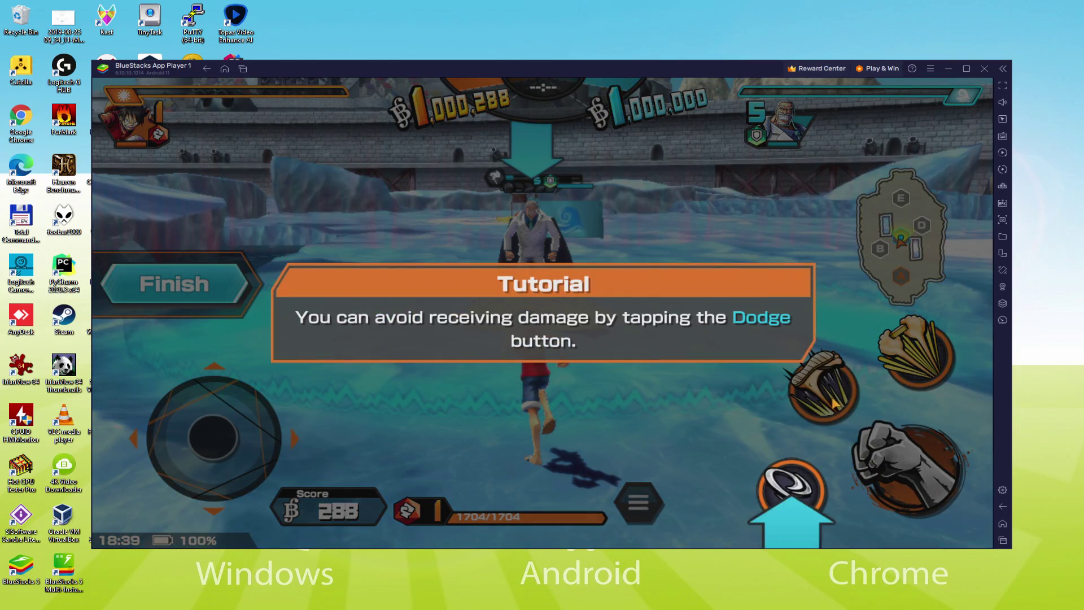
key("w")
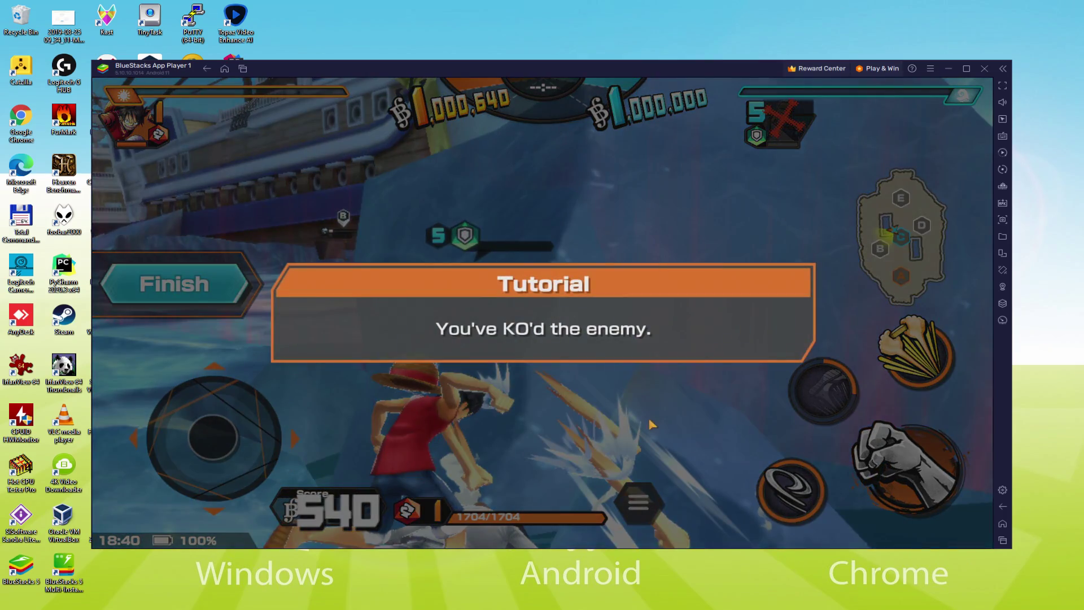
Advance past the KO message and the Normal Attacks/Skills page to the Dodging explanation
left_click(651, 424)
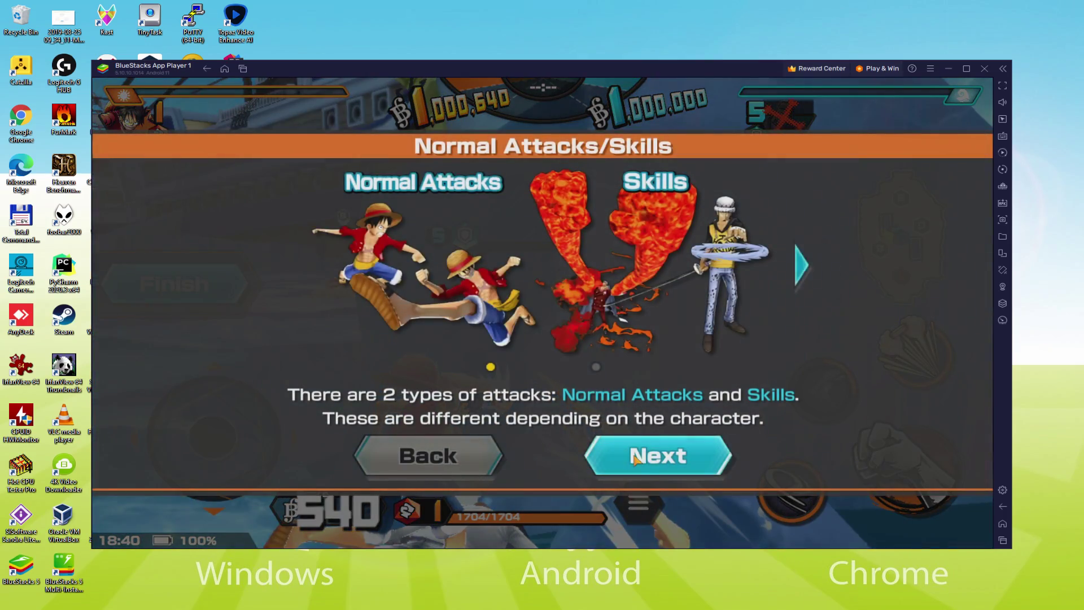
left_click(658, 471)
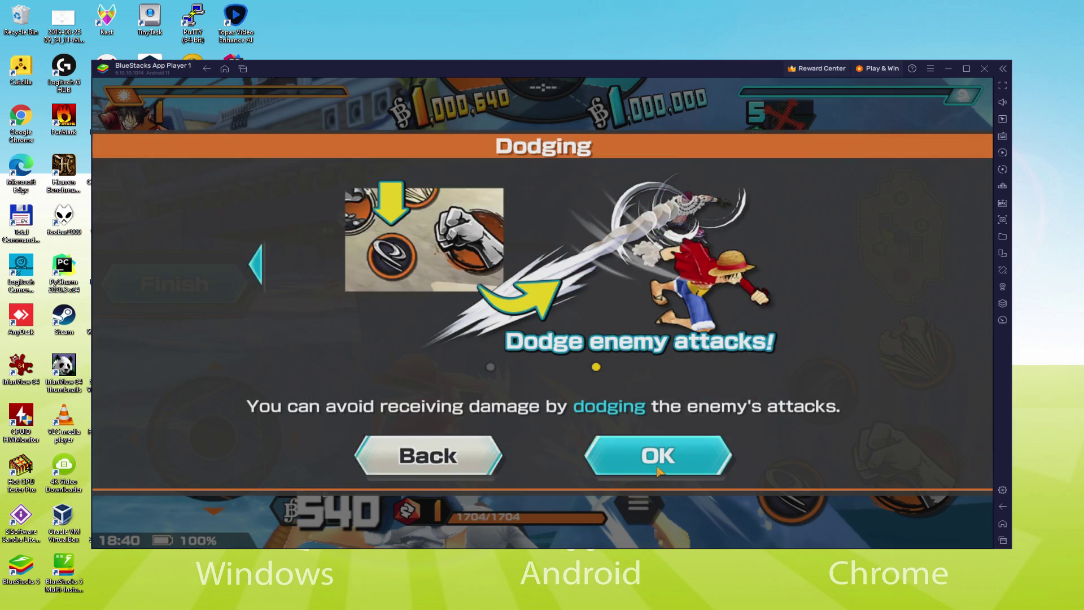
Close the Dodging explanation and advance past the tutorial message about forcing the enemy out of the Treasure Area
left_click(658, 456)
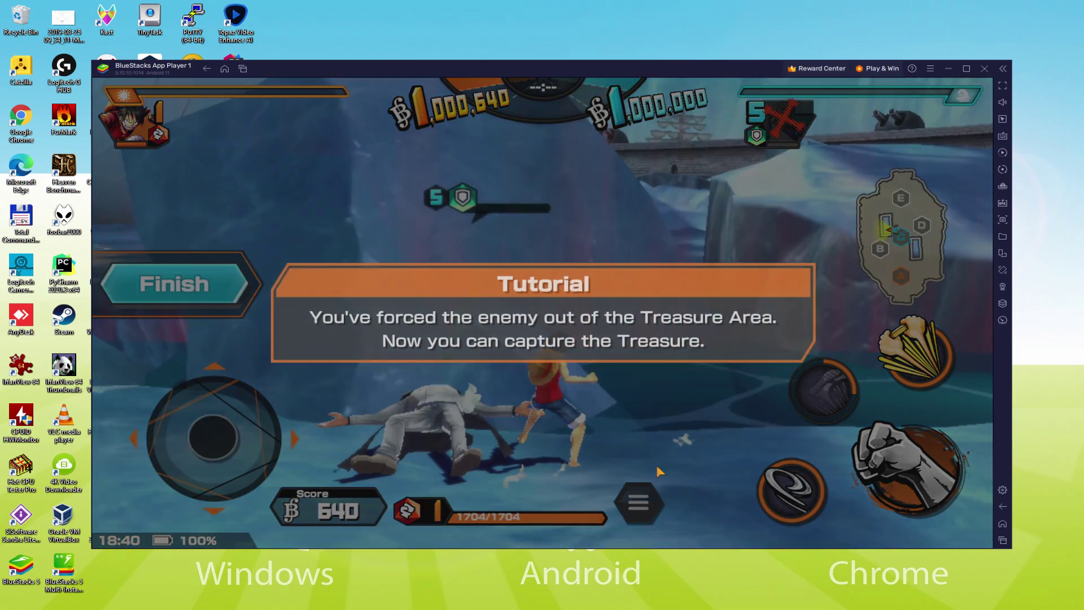
left_click(657, 467)
left_click(656, 466)
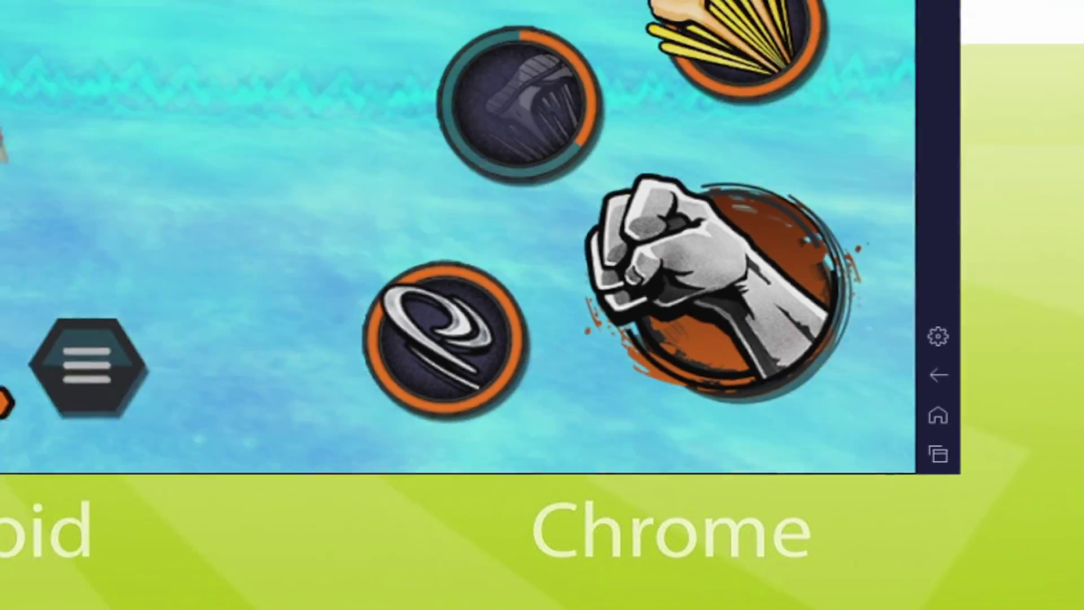
left_click(938, 337)
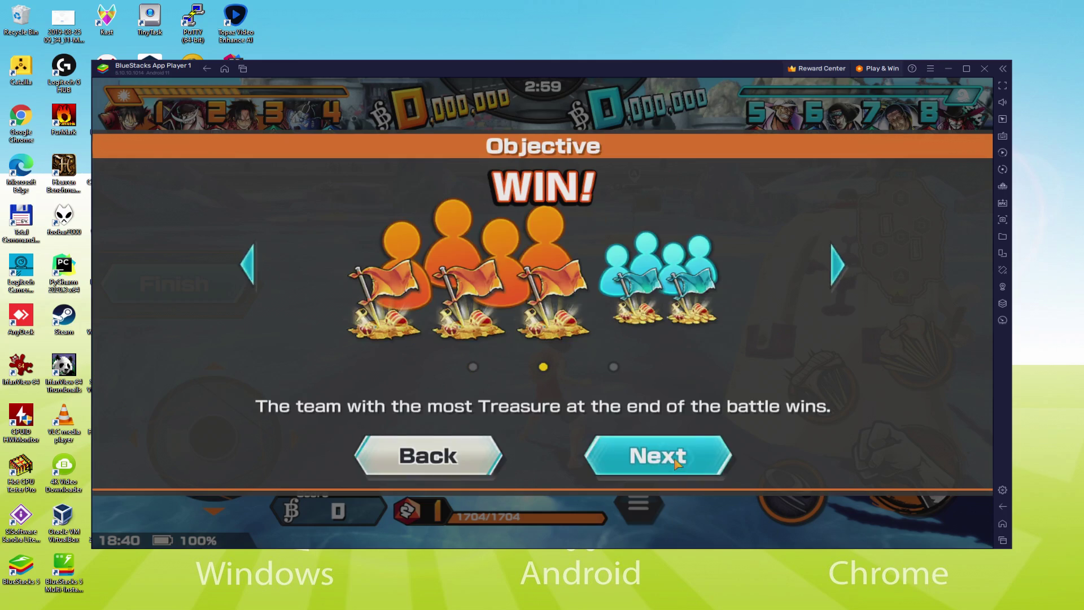
Advance through the Objective pages and run the character across the ice towards Treasure A with the teammates
left_click(674, 460)
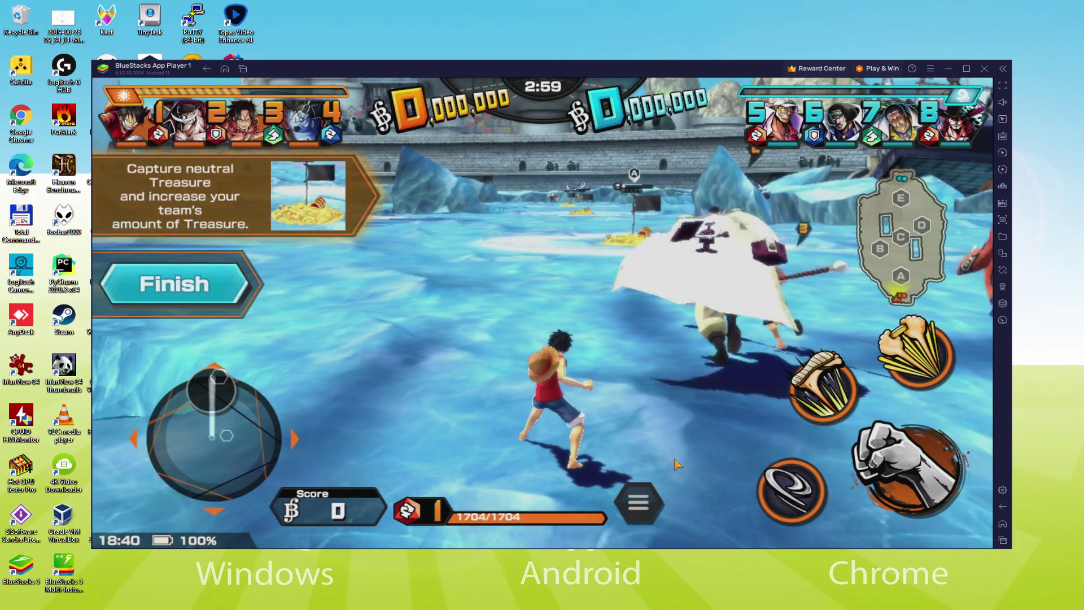
key("w")
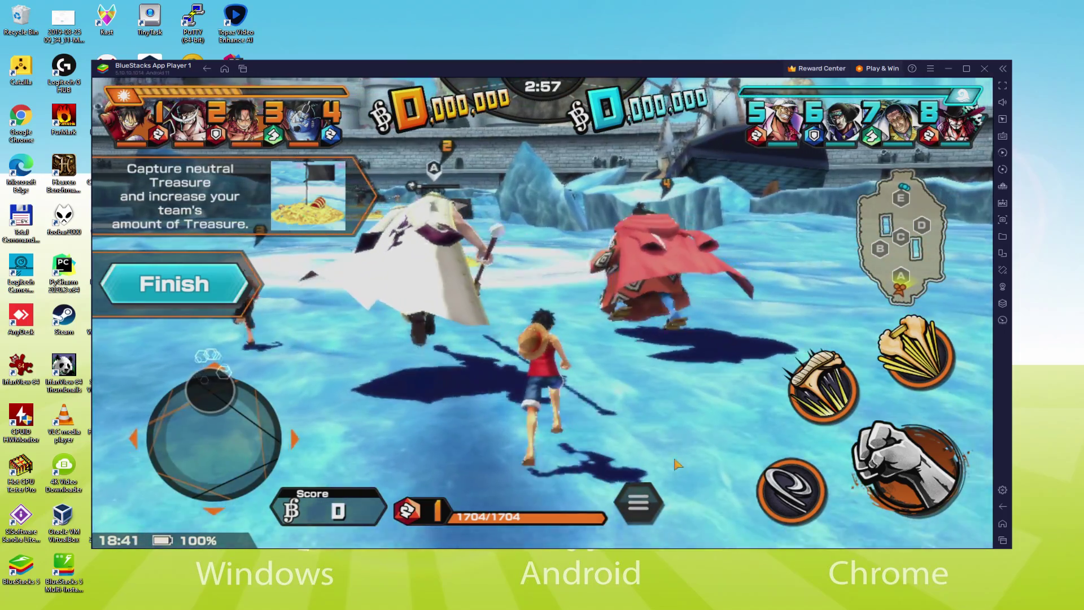
key("a")
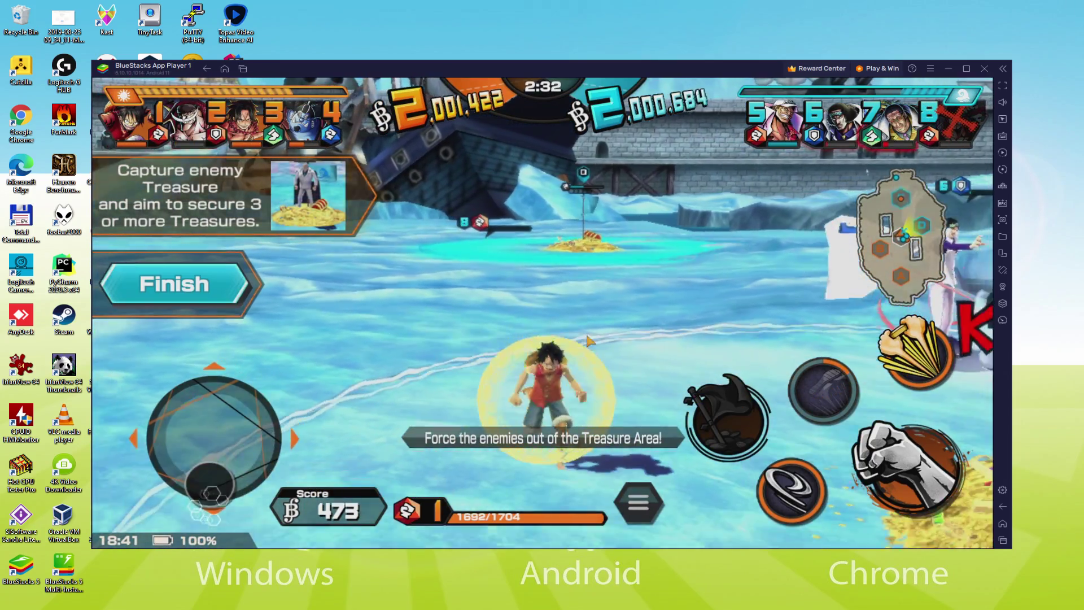
Fight the enemies around the centre of the map and run the character to Treasure C
key("w")
key("q")
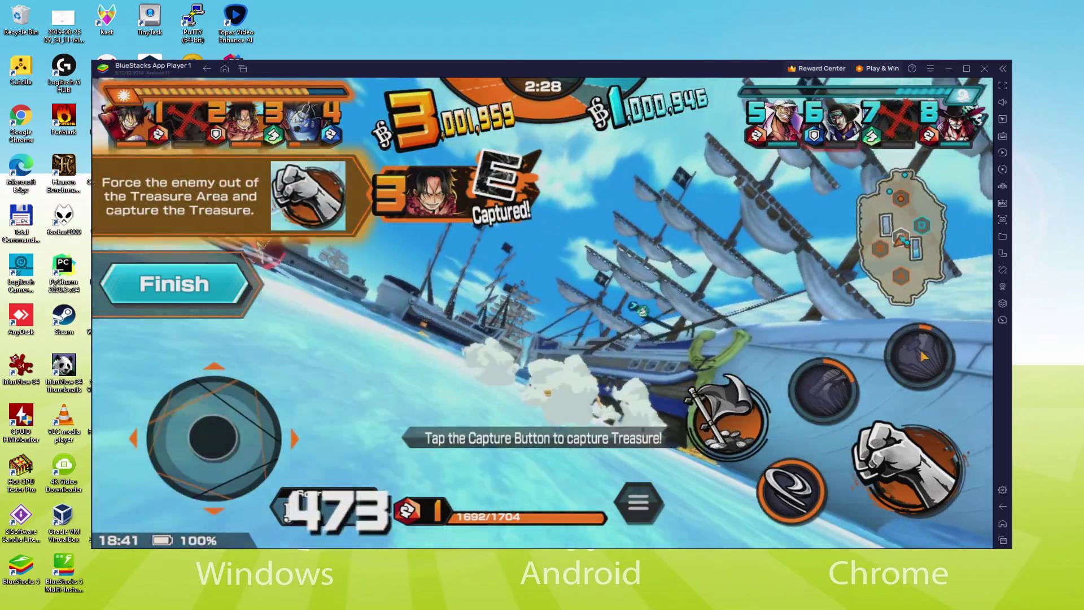
key("w")
key("d")
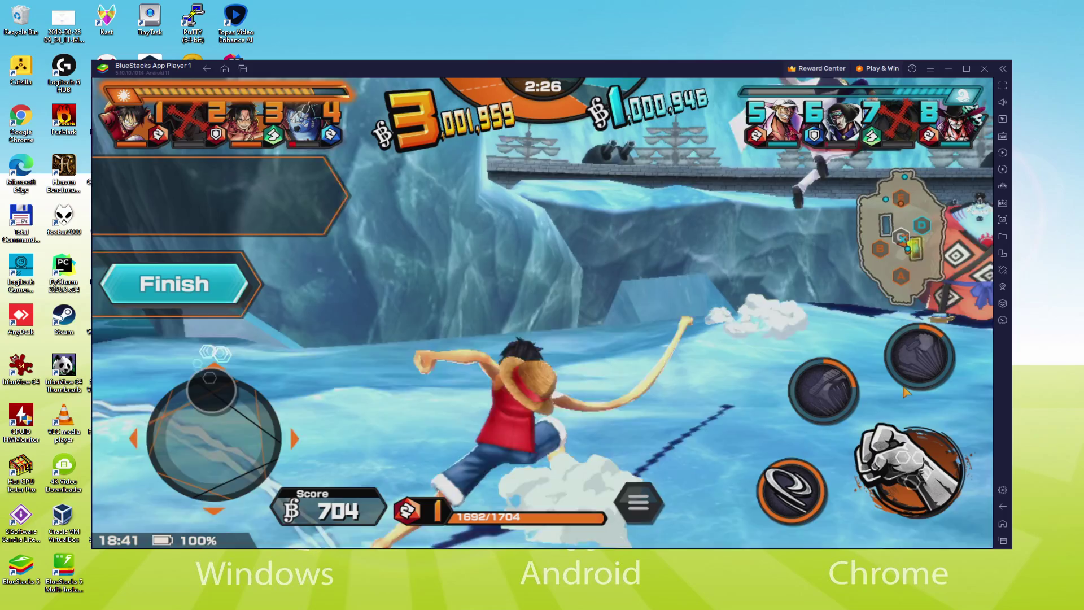
key("d")
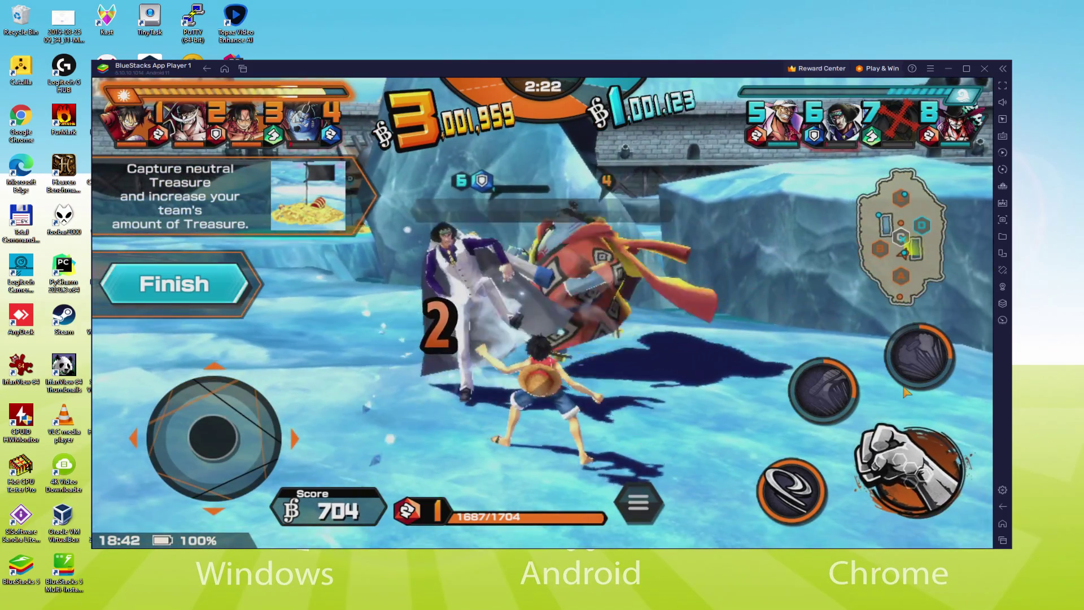
key("w")
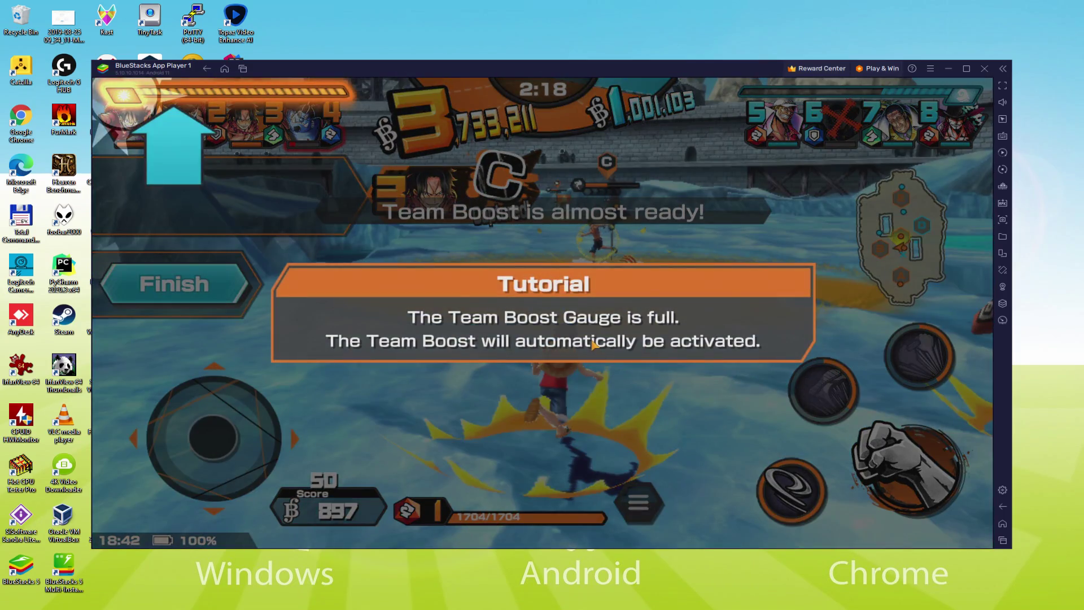
Advance through the Team Boost tutorial messages and explanation pages to resume the battle
left_click(594, 345)
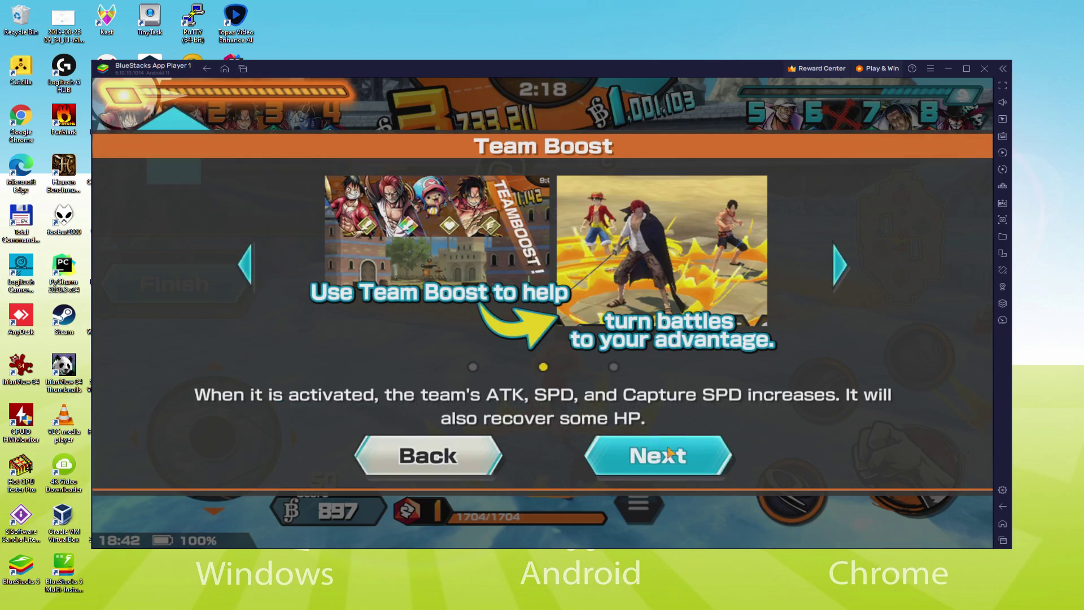
left_click(669, 451)
left_click(673, 453)
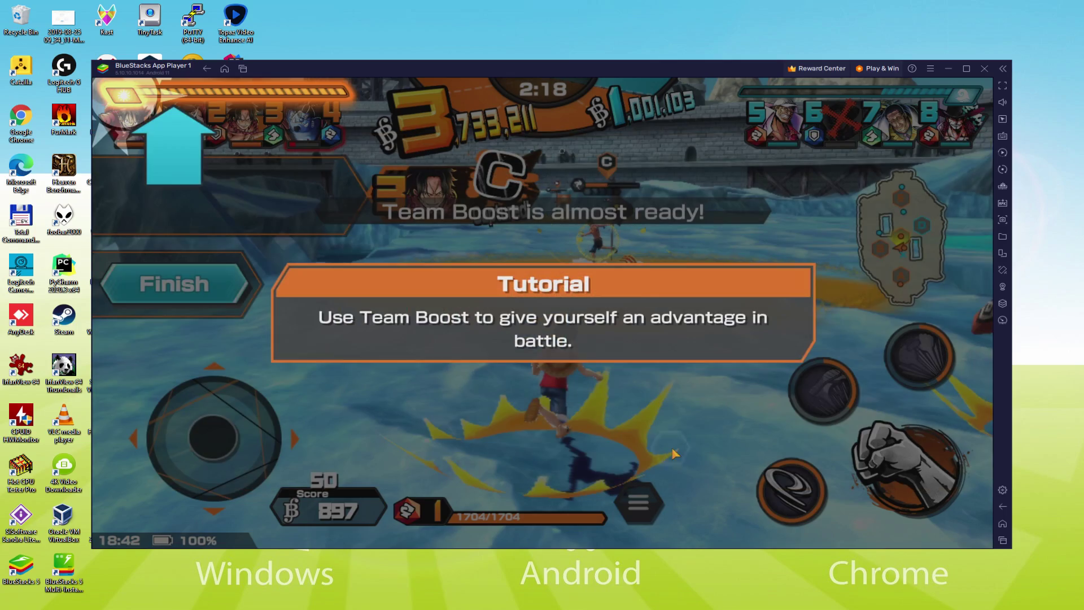
left_click(663, 385)
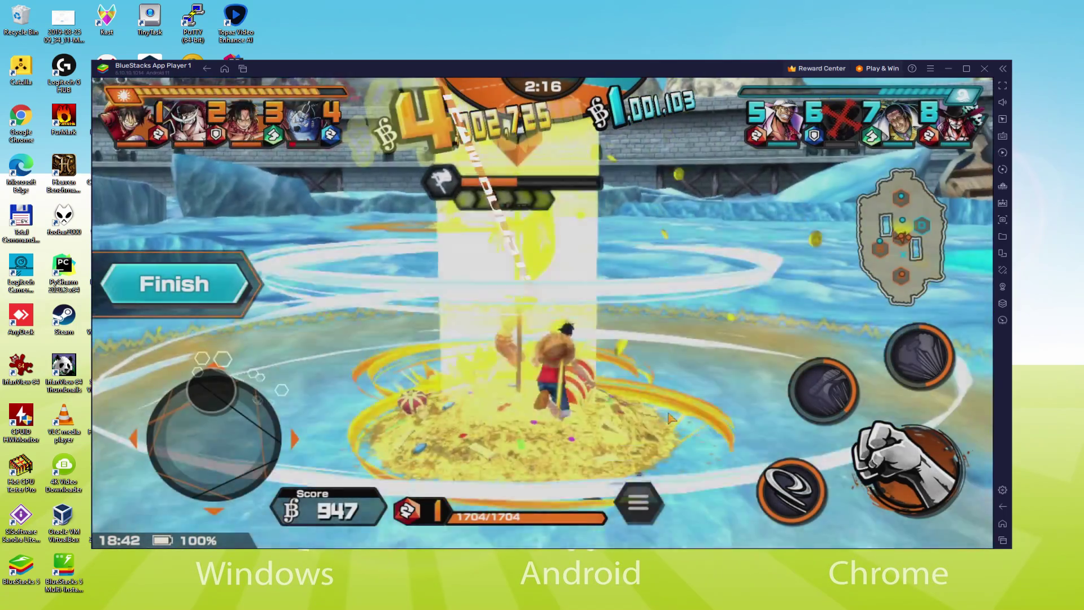
Attack enemy 8 near Treasure C with repeated normal attacks
left_click(896, 468)
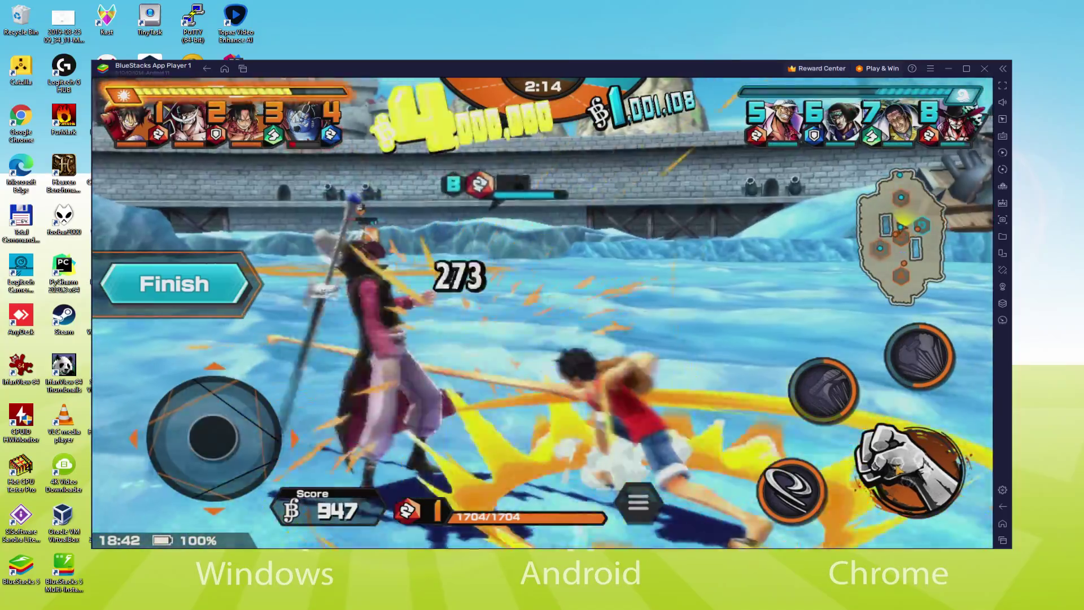
left_click(896, 467)
left_click(897, 467)
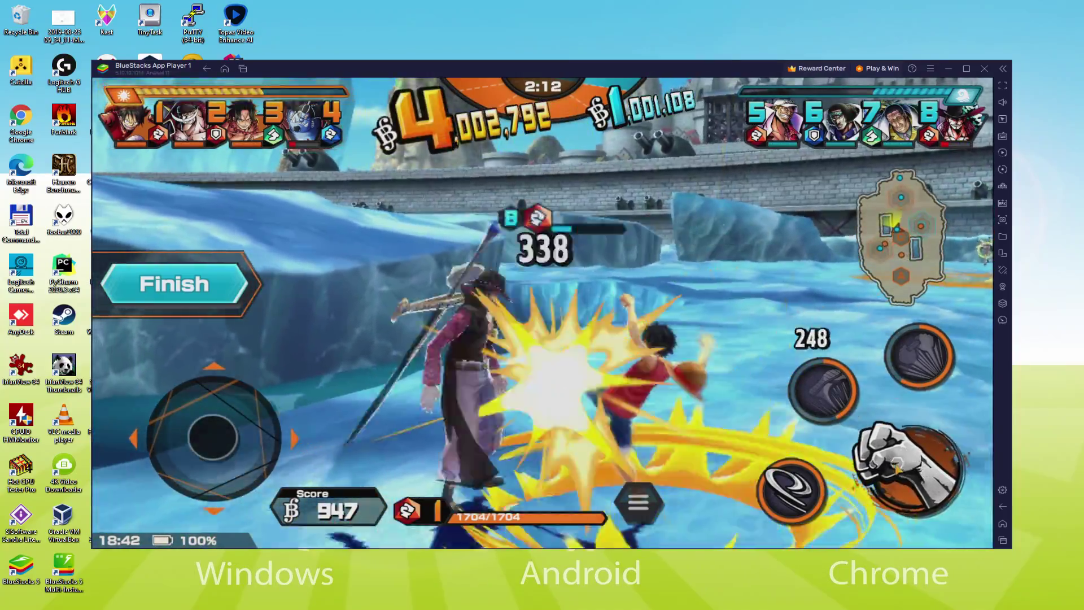